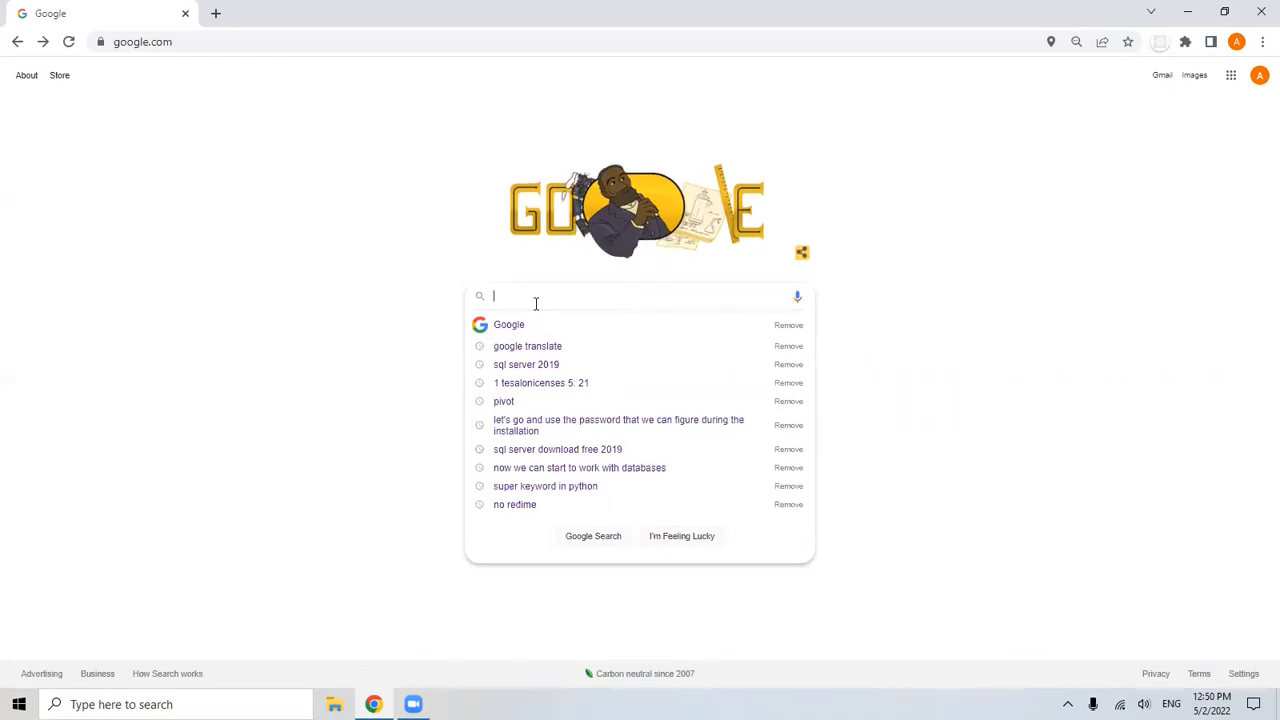
- Search Google for "sql server download free 2019" and open Microsoft's SQL Server Downloads page
type("Sql")
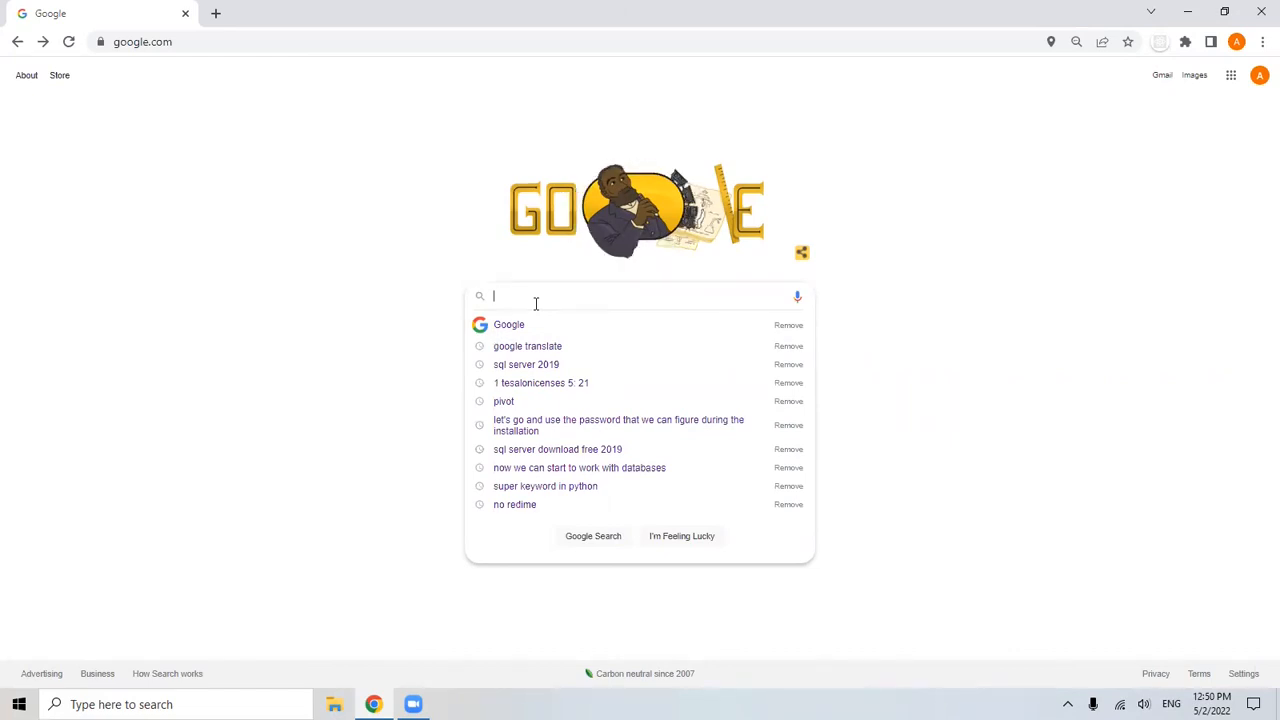
key("Down")
key("Down")
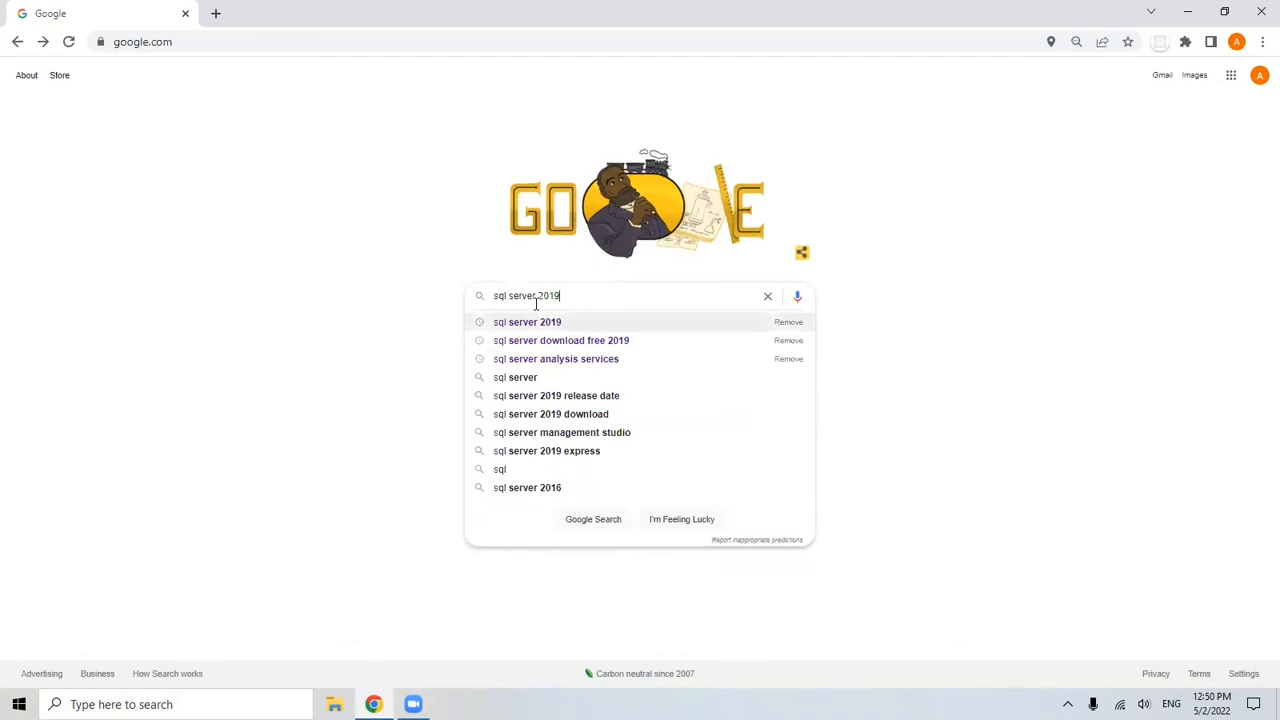
key("Return")
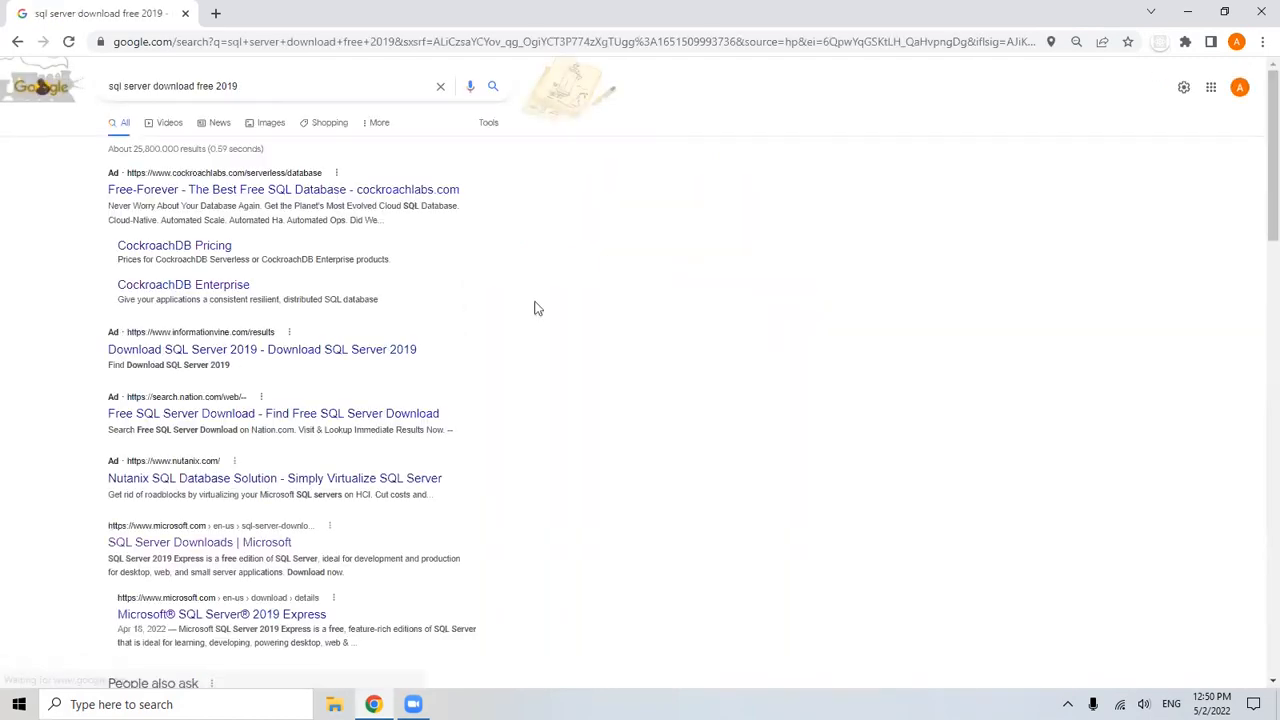
scroll(540, 320, "down", 2)
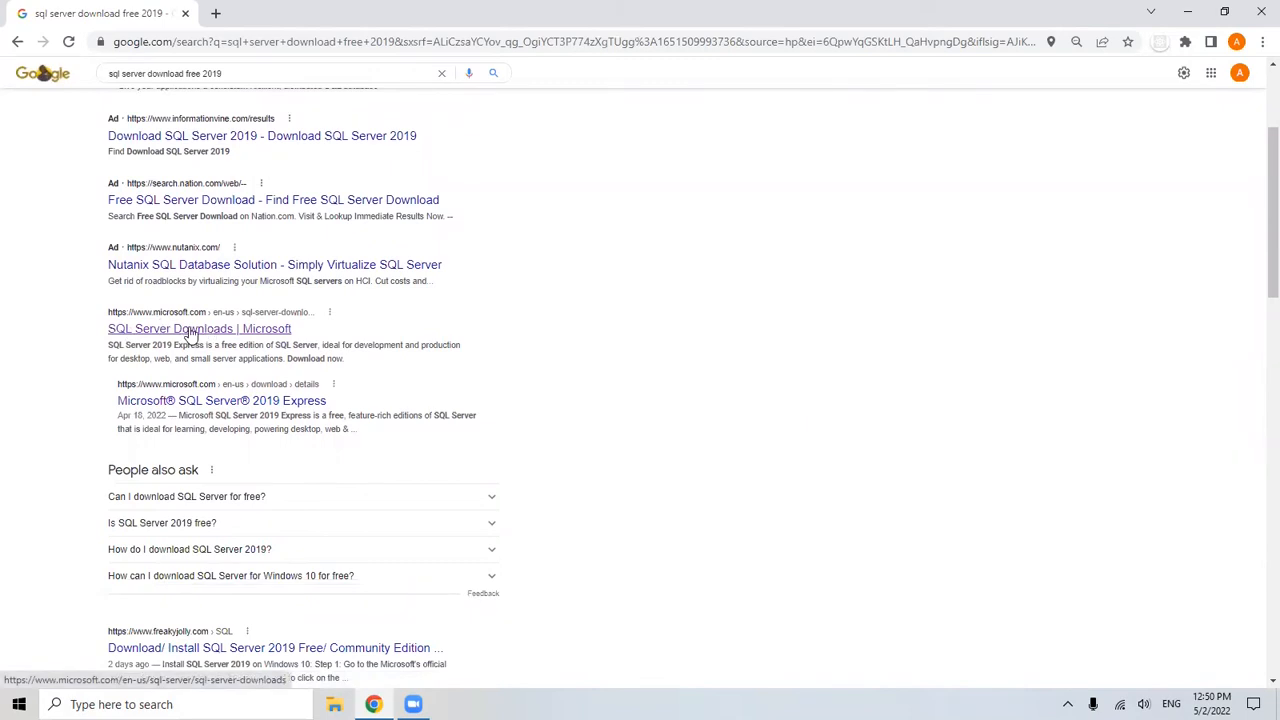
left_click(197, 330)
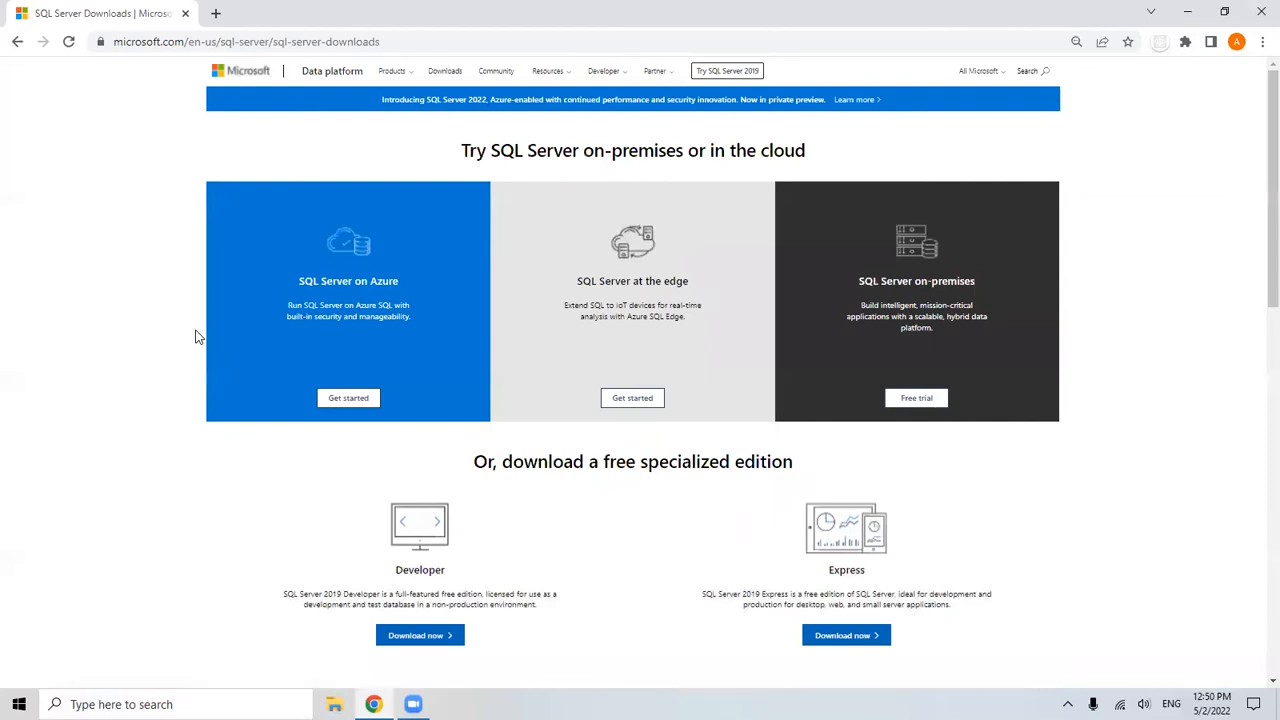
- Download the free SQL Server 2019 Developer edition, launch its installer and allow it to run
scroll(197, 337, "down", 2)
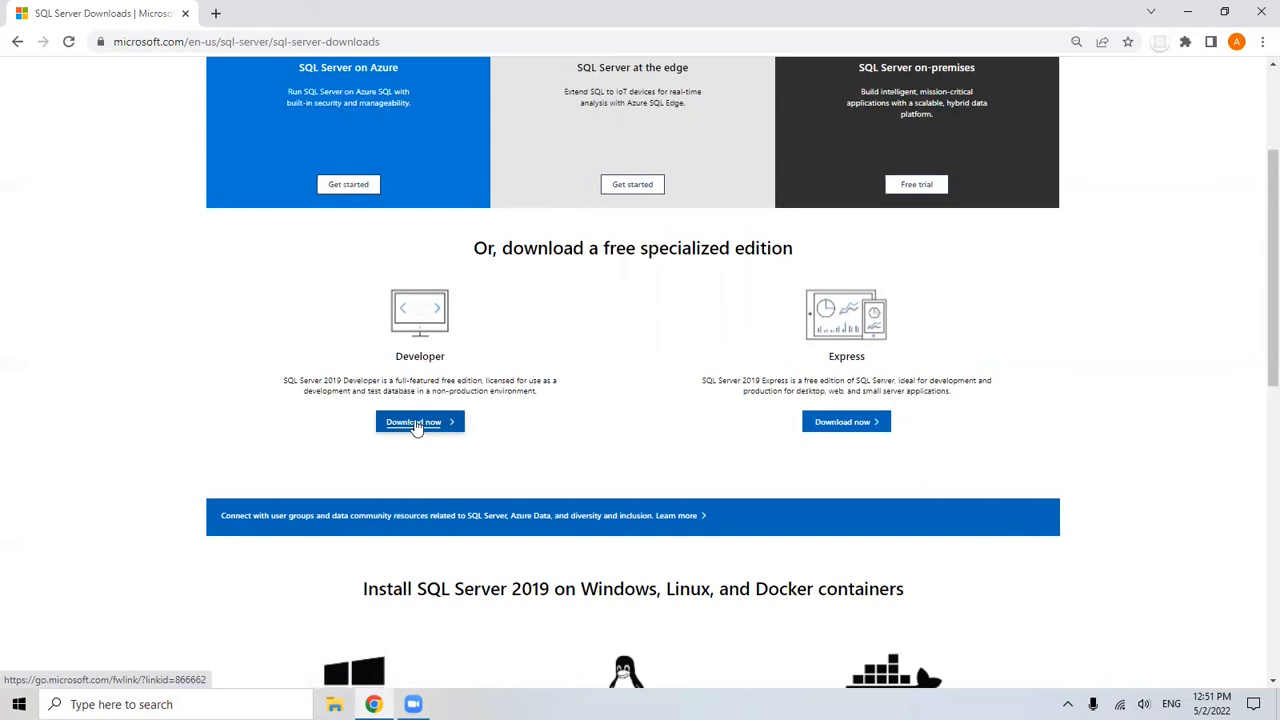
left_click(408, 427)
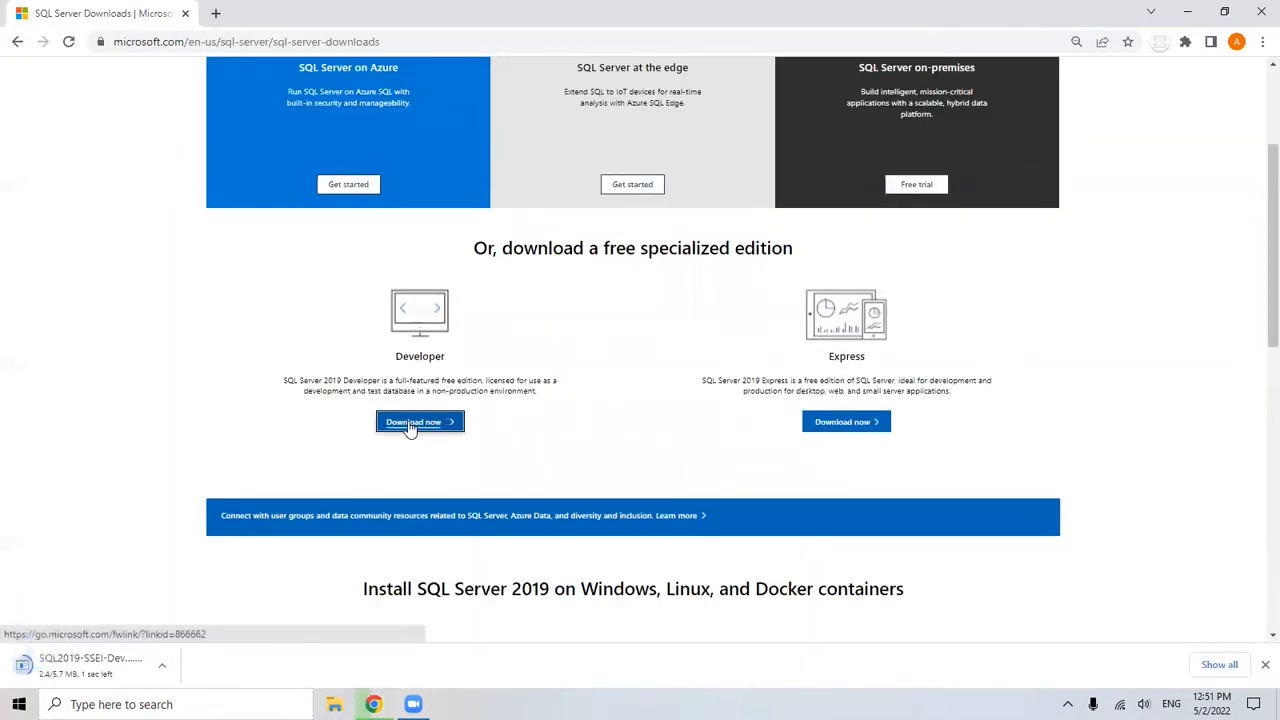
left_click(91, 667)
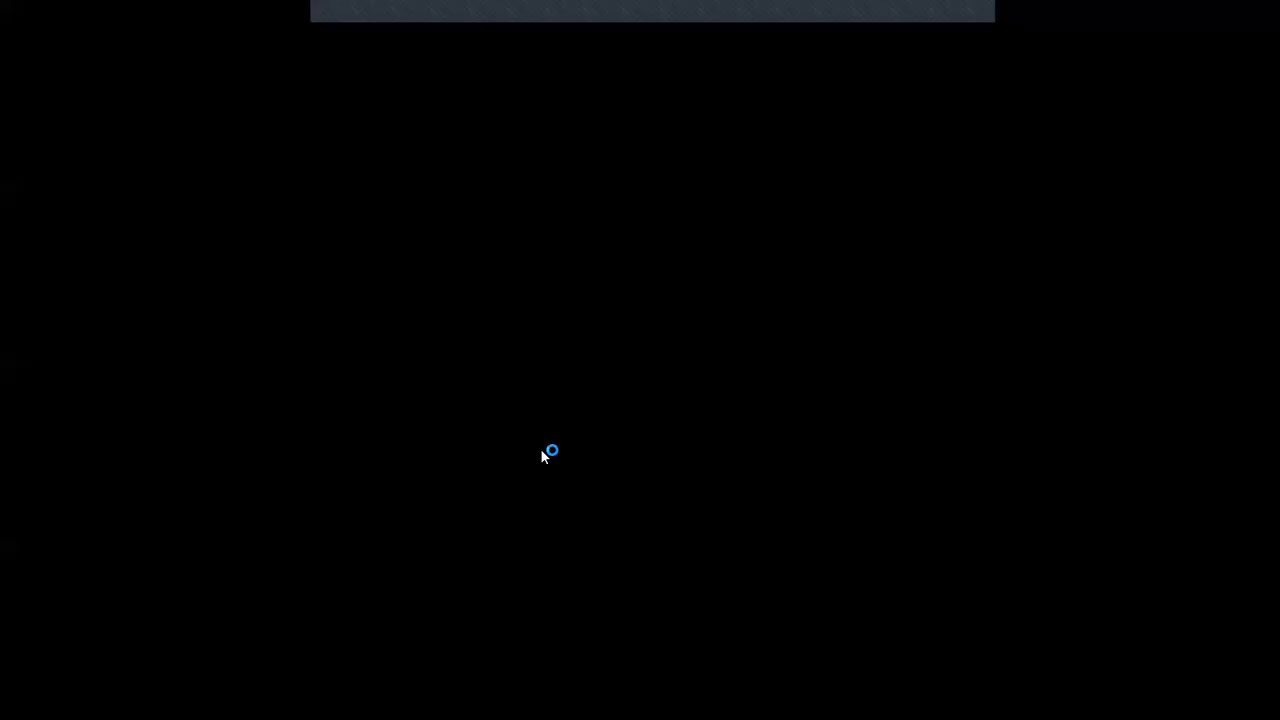
left_click(568, 452)
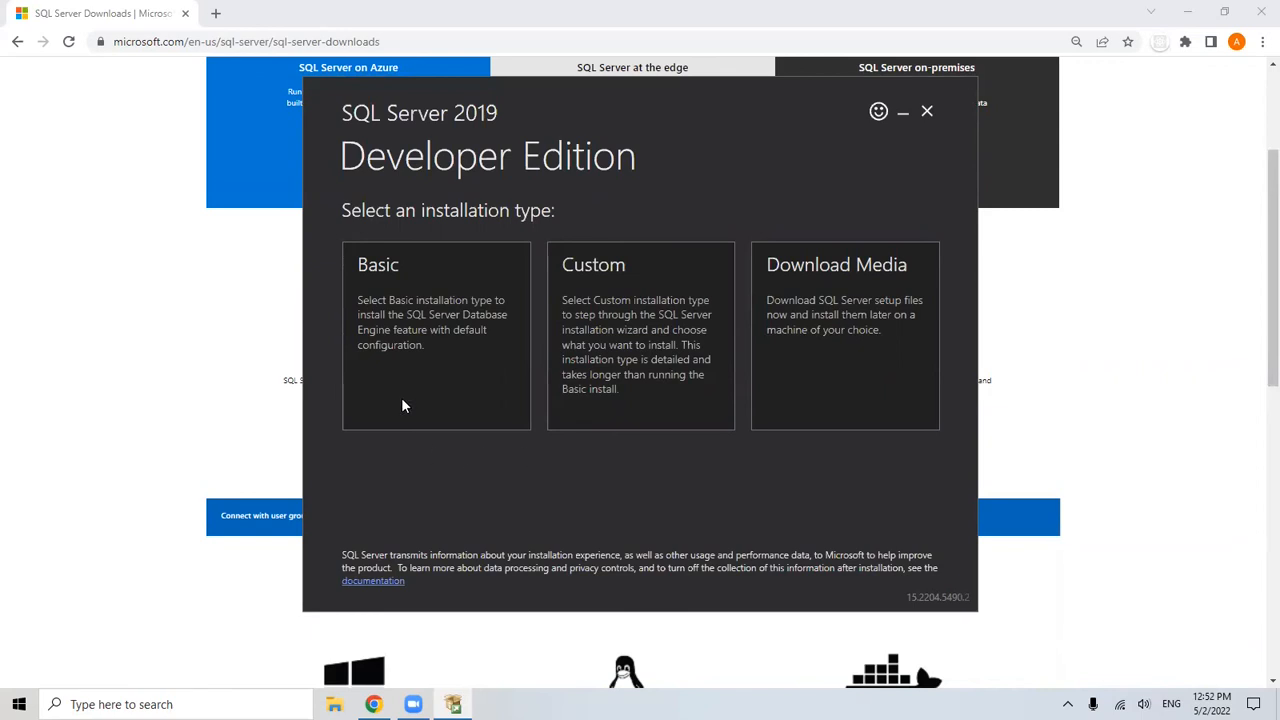
- Install with the Custom type using media location C:\SQL2019, and start a new stand-alone SQL Server installation from the Installation Center
left_click(641, 340)
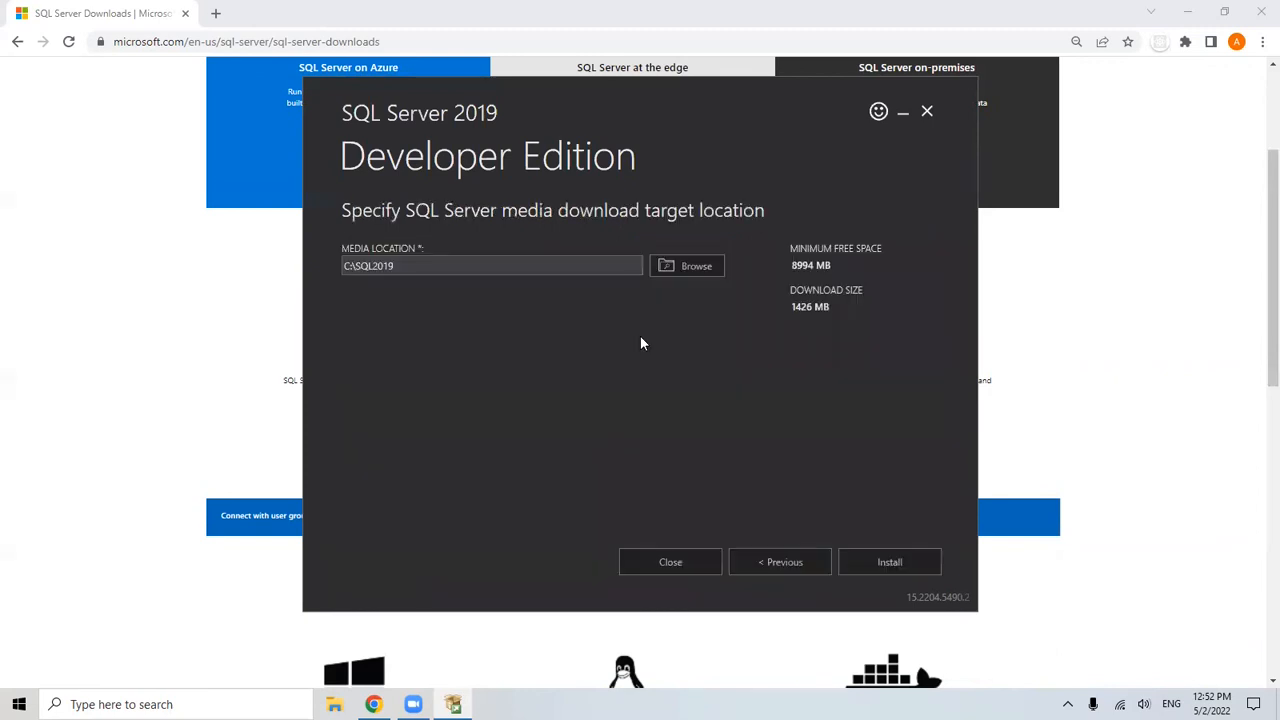
left_click(893, 563)
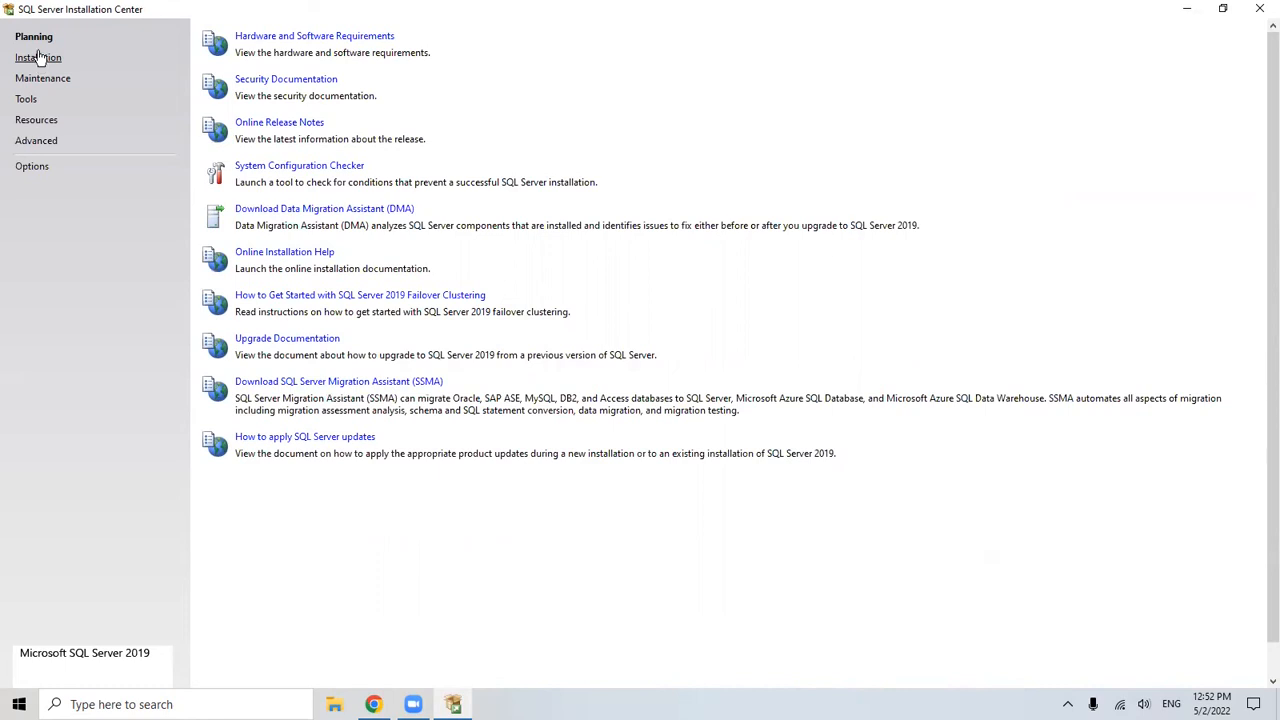
left_click(37, 60)
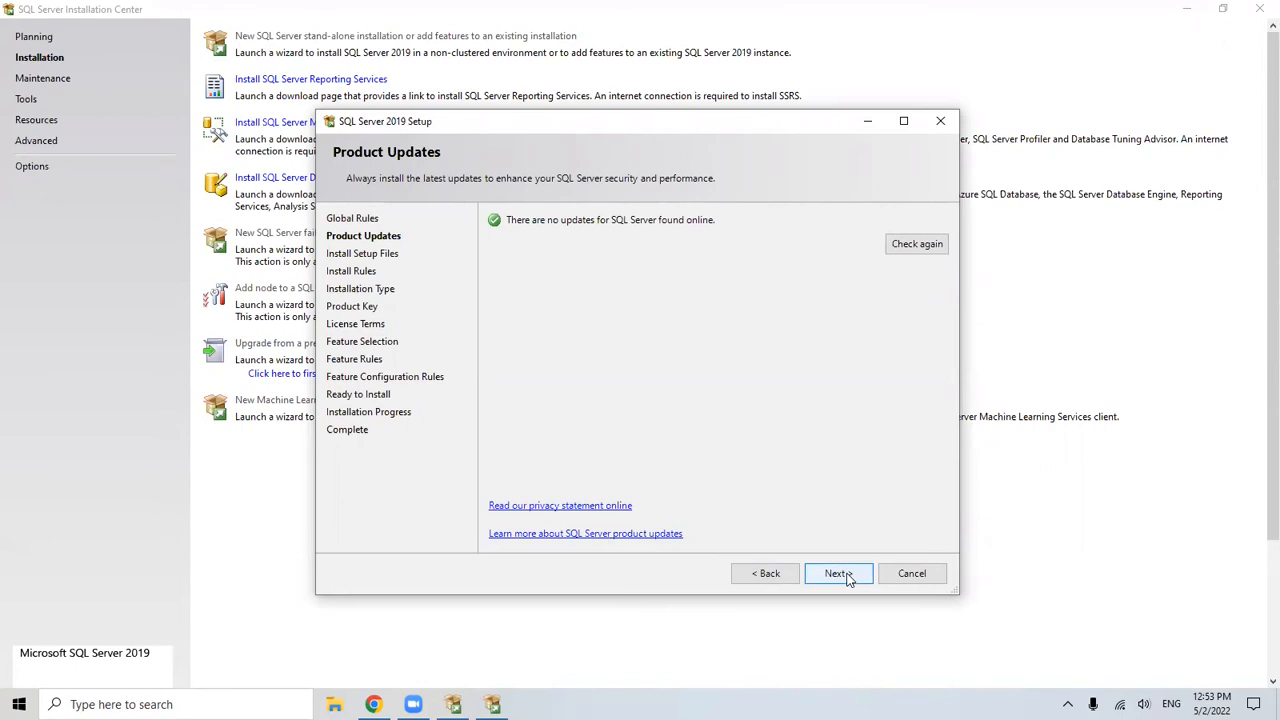
- Set up a new installation of SQL Server 2019 with the free Developer edition and accept the license terms
left_click(838, 572)
left_click(827, 570)
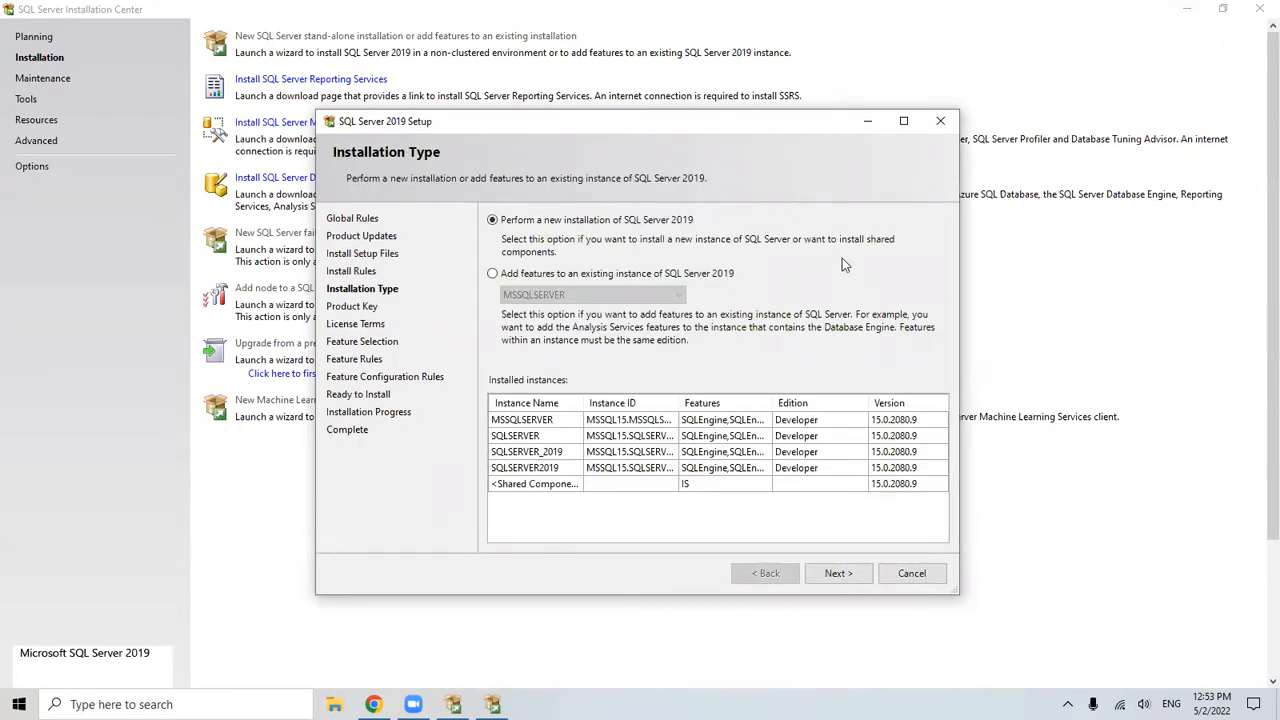
left_click(838, 573)
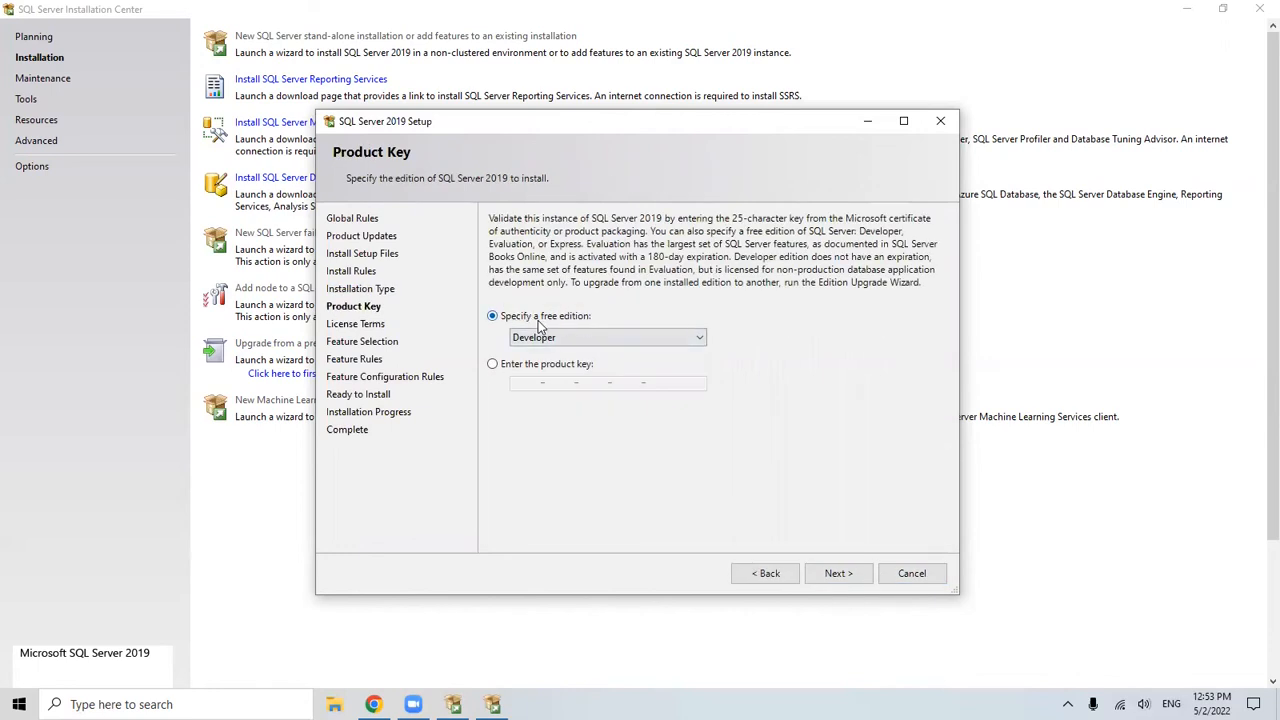
key("Return")
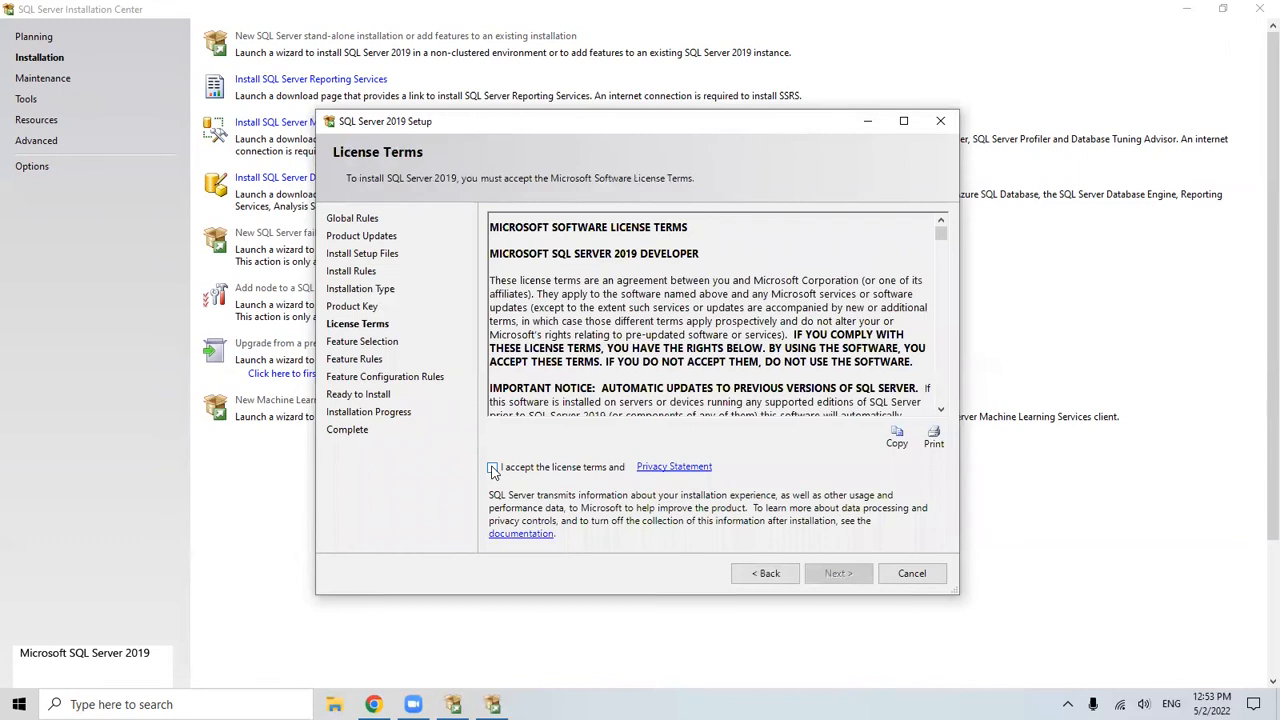
left_click(494, 468)
left_click(833, 575)
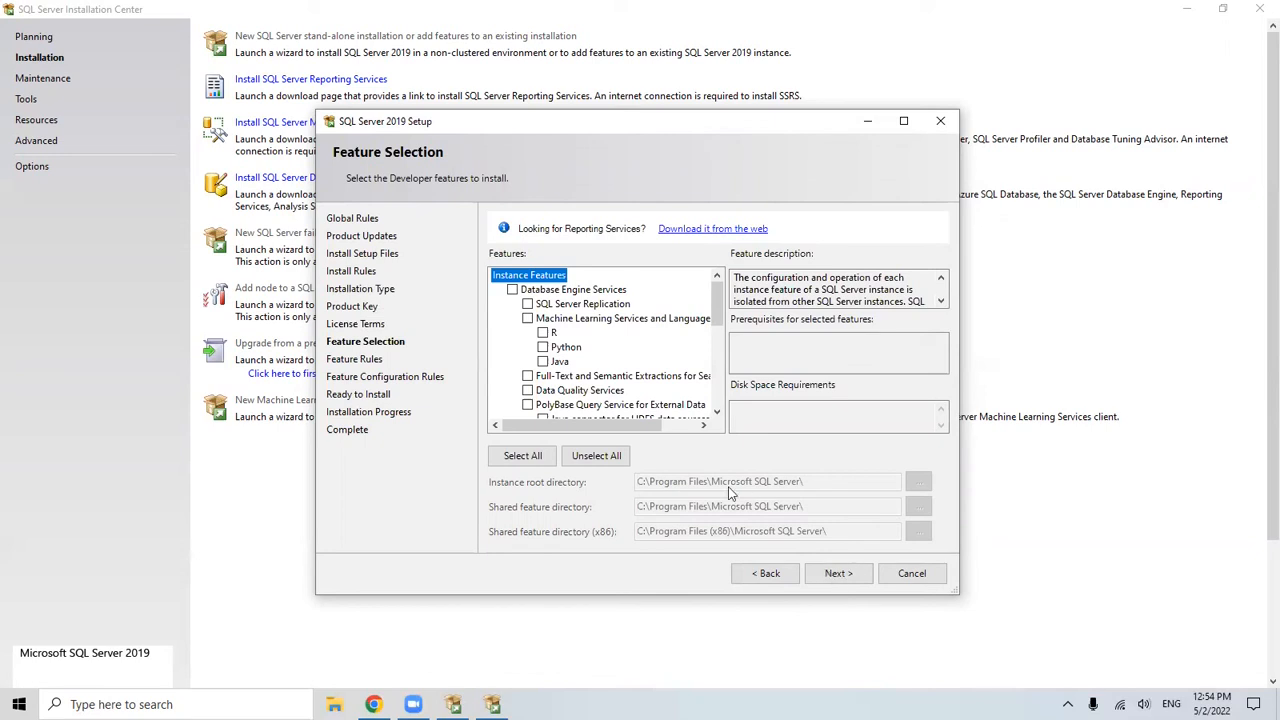
- Select the Database Engine Services, SQL Server Replication and Analysis Services features and continue the setup
left_click(527, 304)
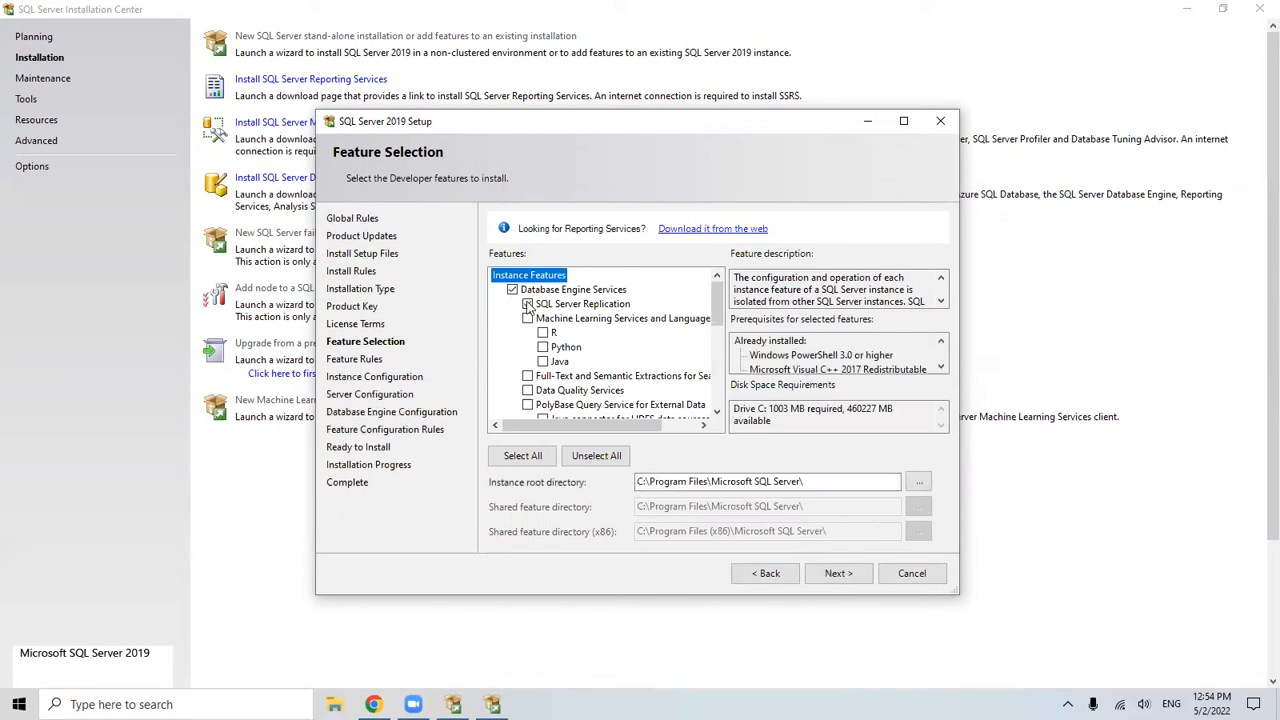
scroll(562, 345, "down", 1)
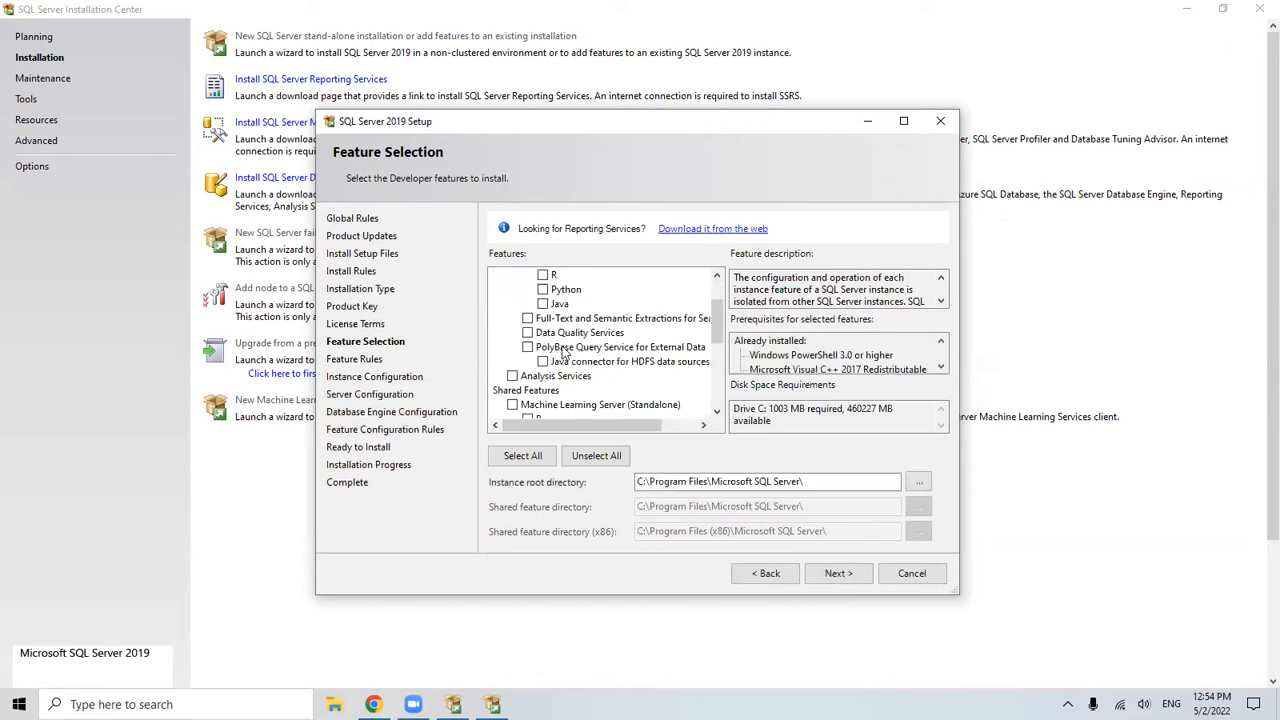
left_click(513, 377)
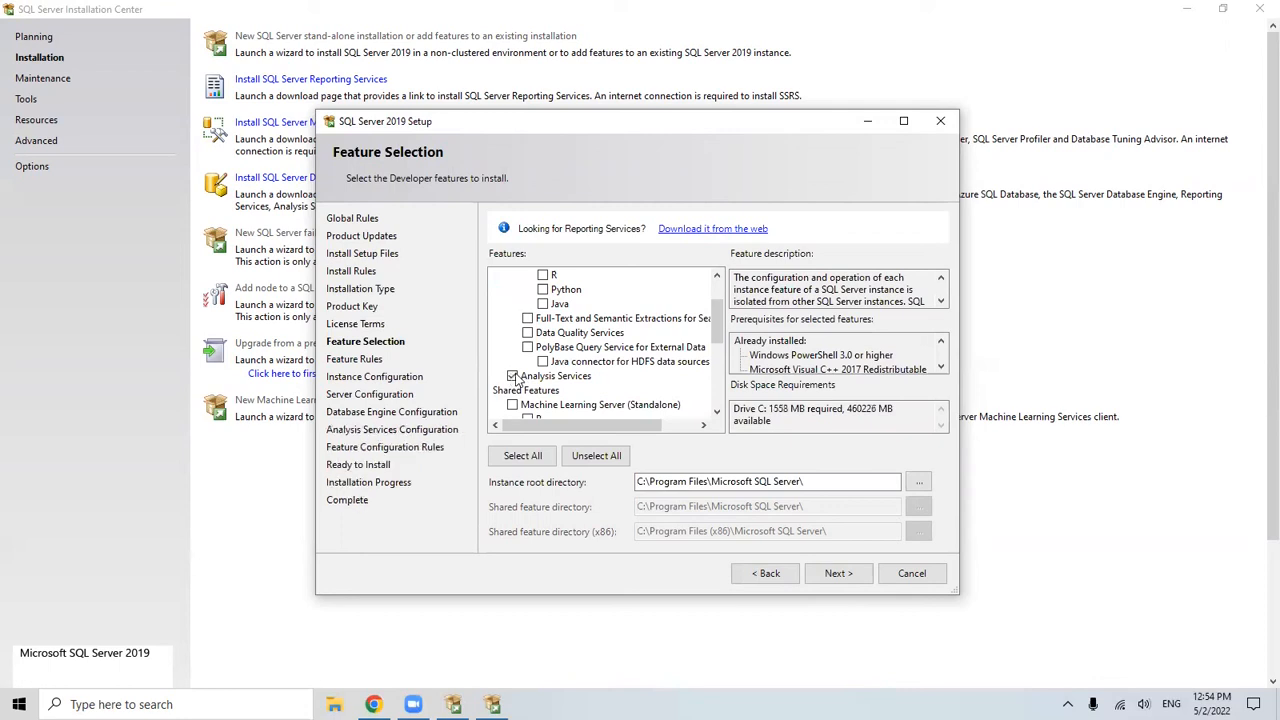
scroll(519, 390, "down", 3)
scroll(519, 390, "down", 1)
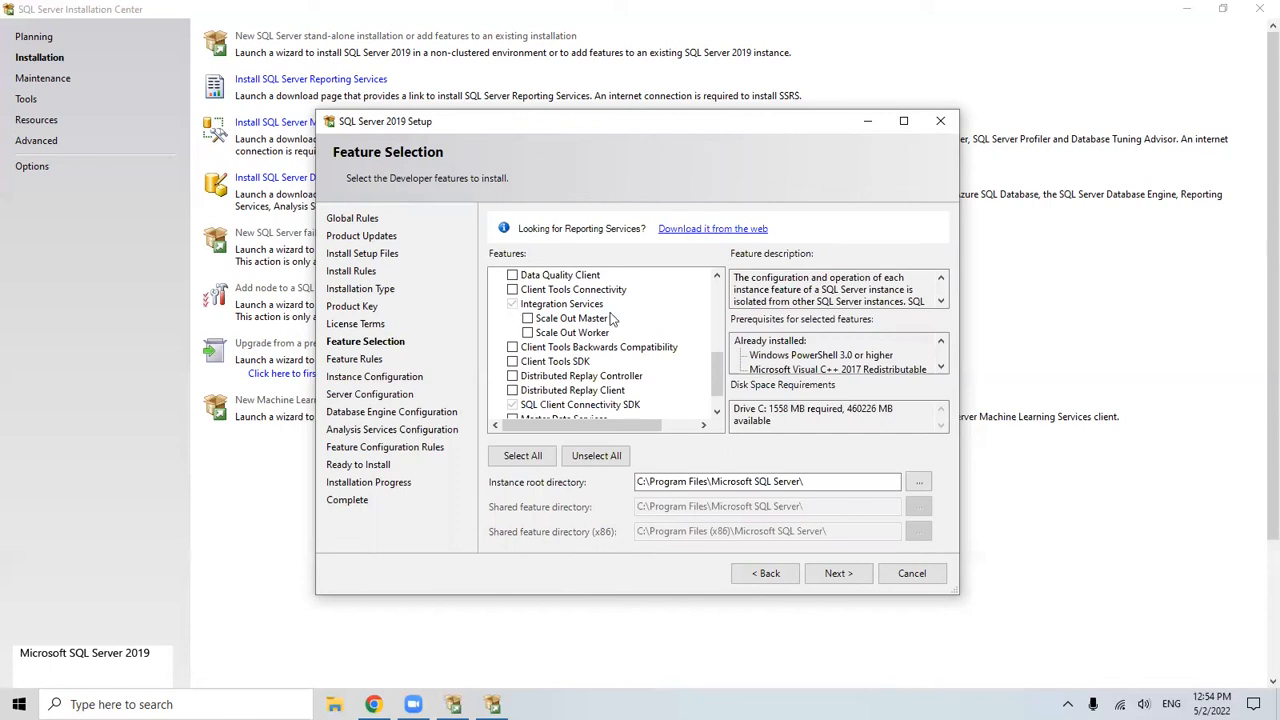
left_click(835, 574)
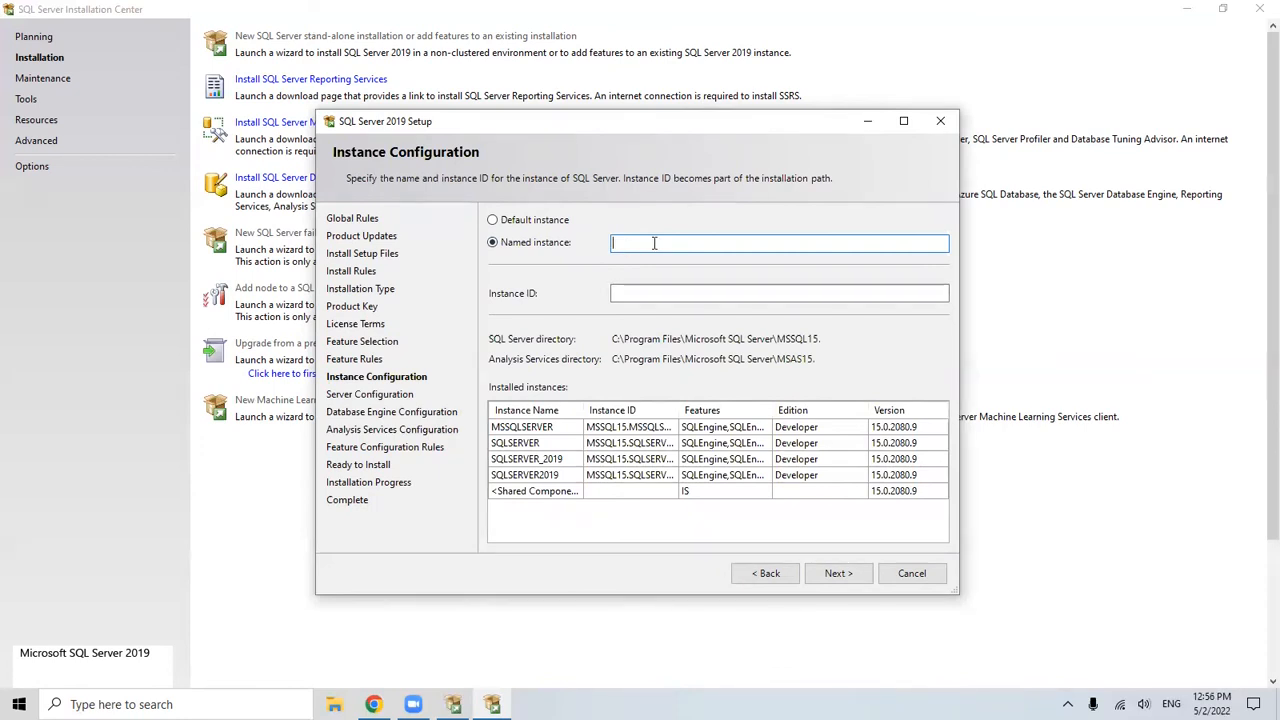
- Name the instance NewInstance2019 and keep the default service accounts in the server configuration
type("NewInstance2019")
left_click(840, 575)
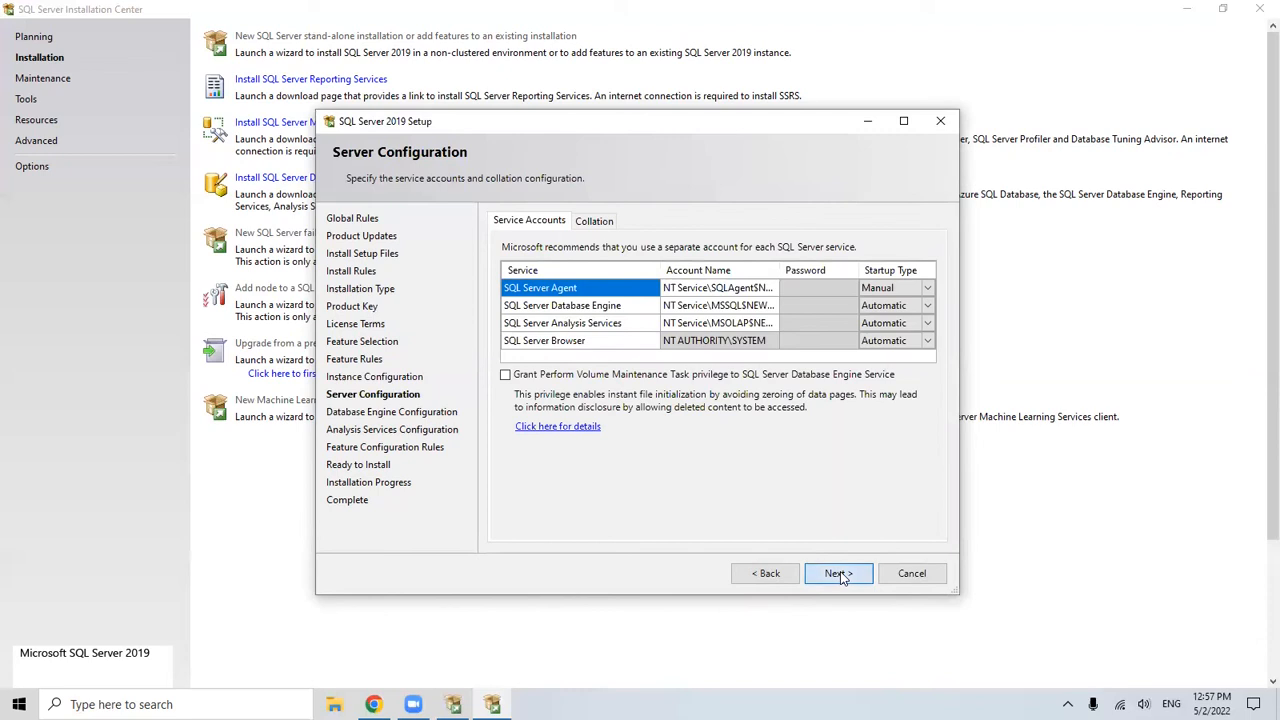
left_click(838, 574)
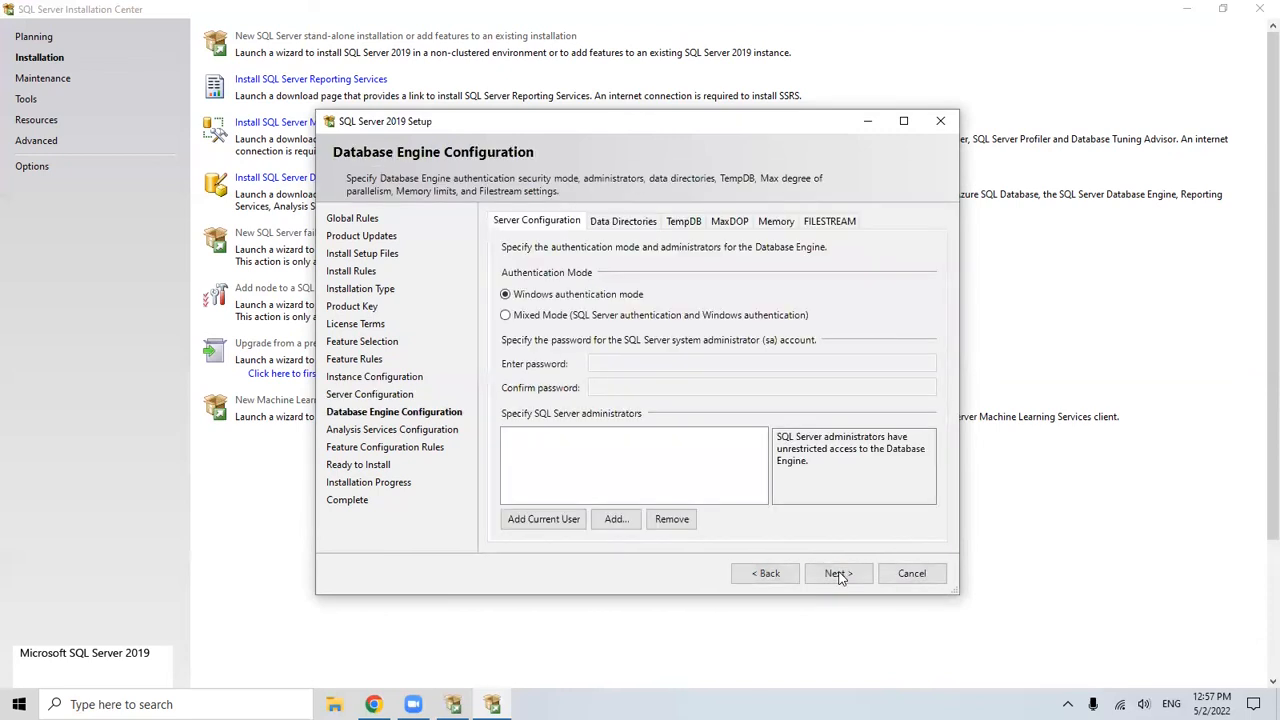
- Add the current user as Database Engine administrator, and enable Mixed Mode authentication with a confirmed sa account password
left_click(540, 519)
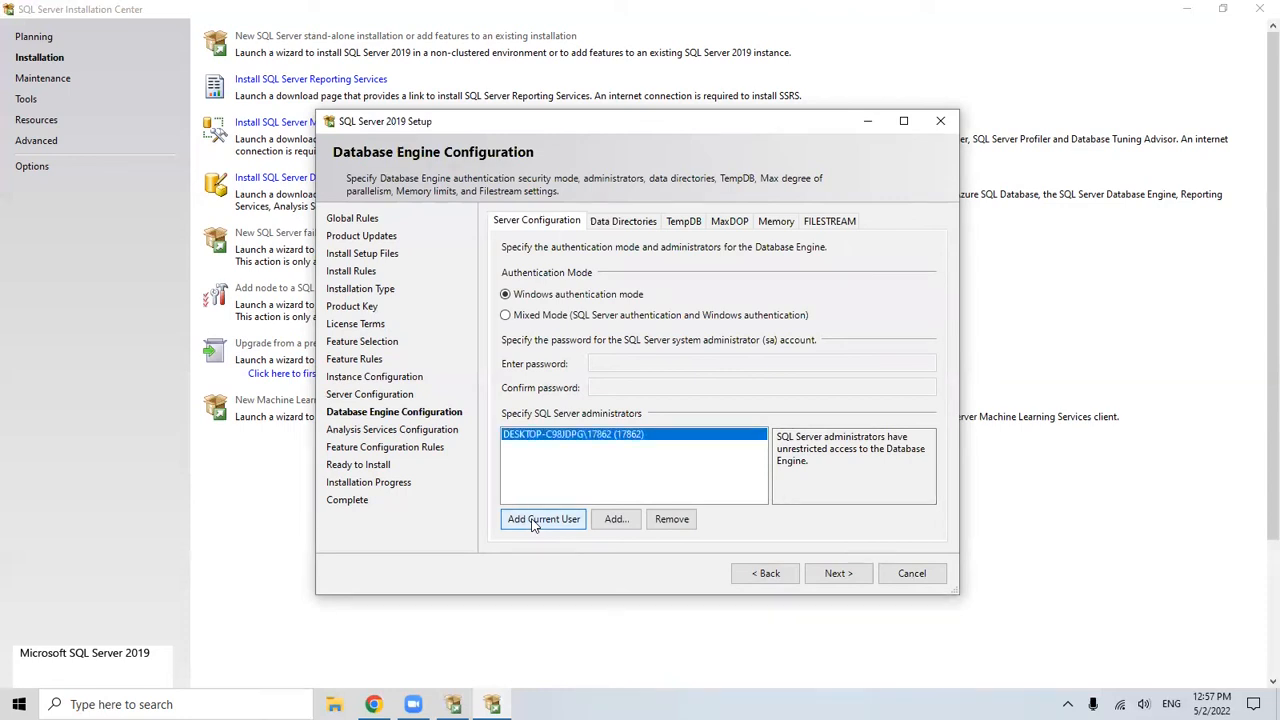
left_click(506, 316)
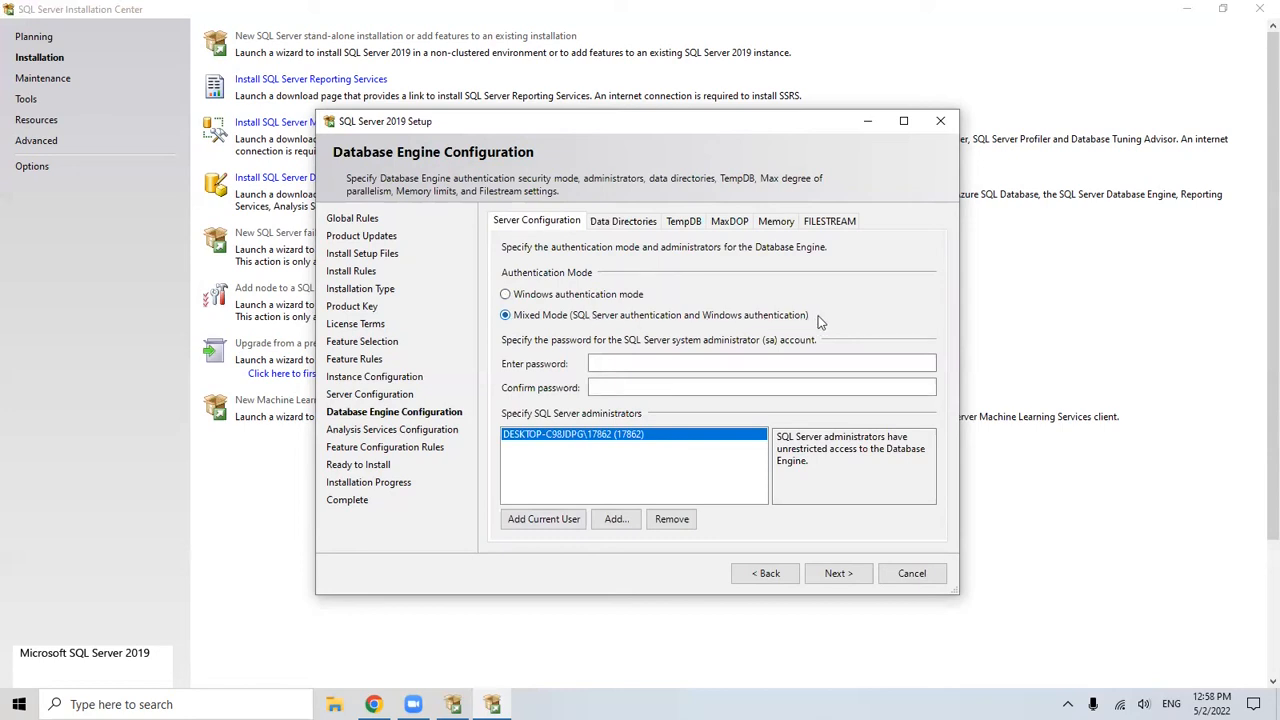
left_click(616, 366)
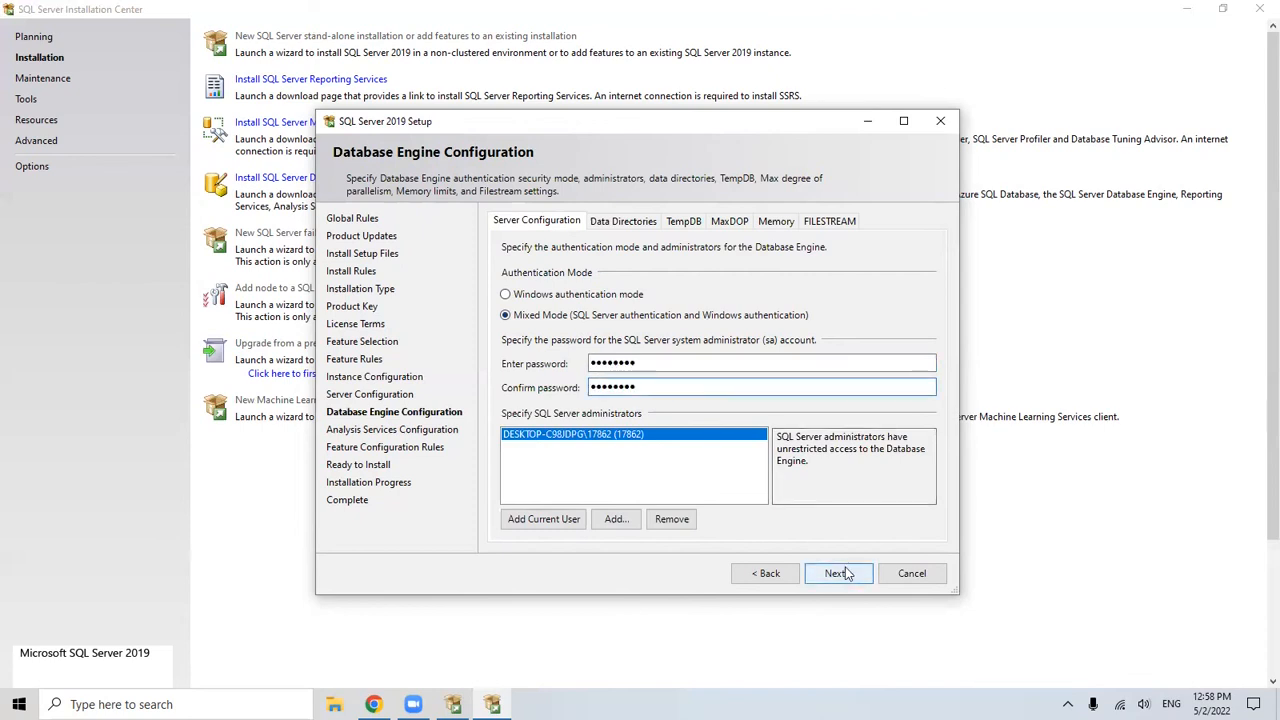
left_click(842, 573)
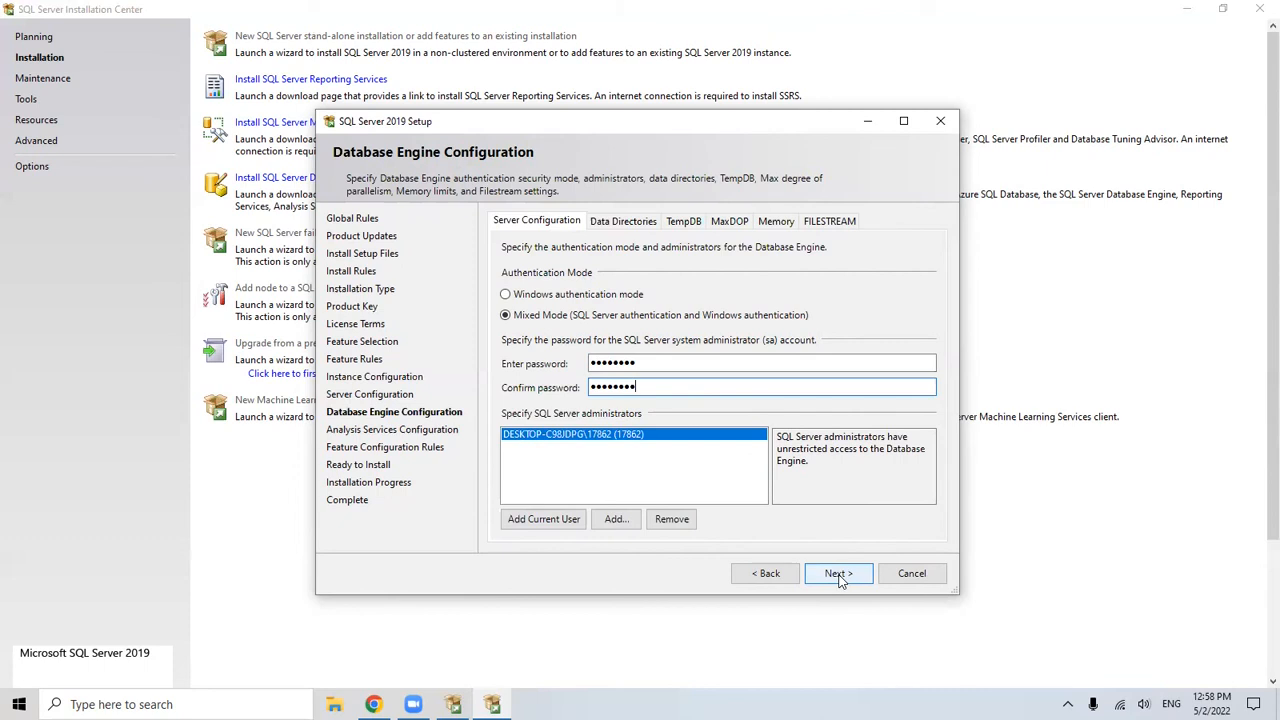
- Add the current user as Analysis Services administrator in Tabular Mode and start the installation
left_click(541, 520)
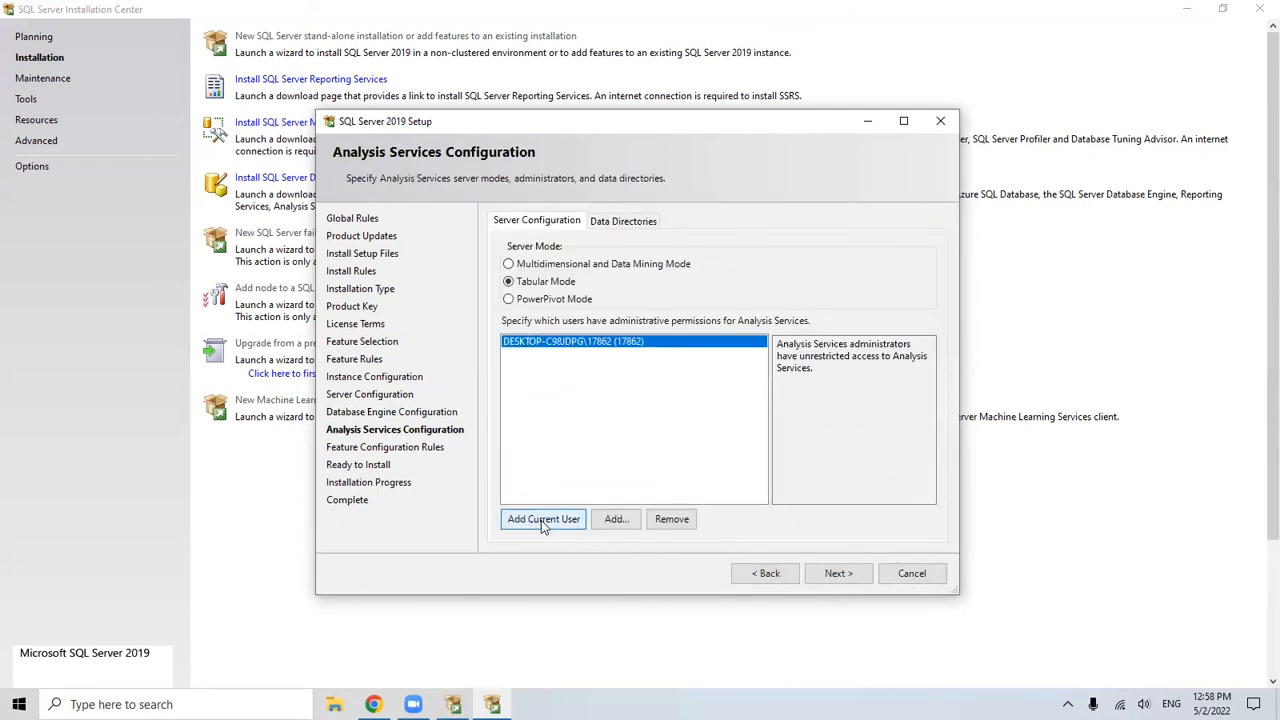
left_click(836, 574)
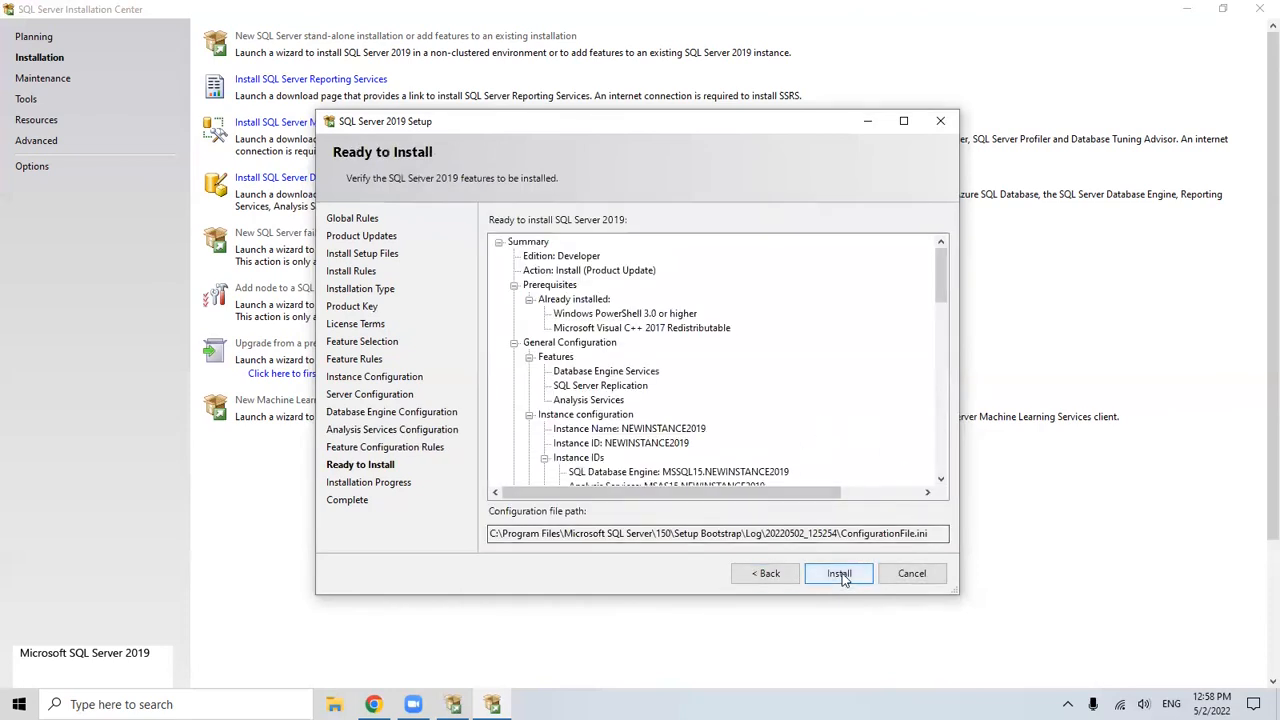
left_click(840, 576)
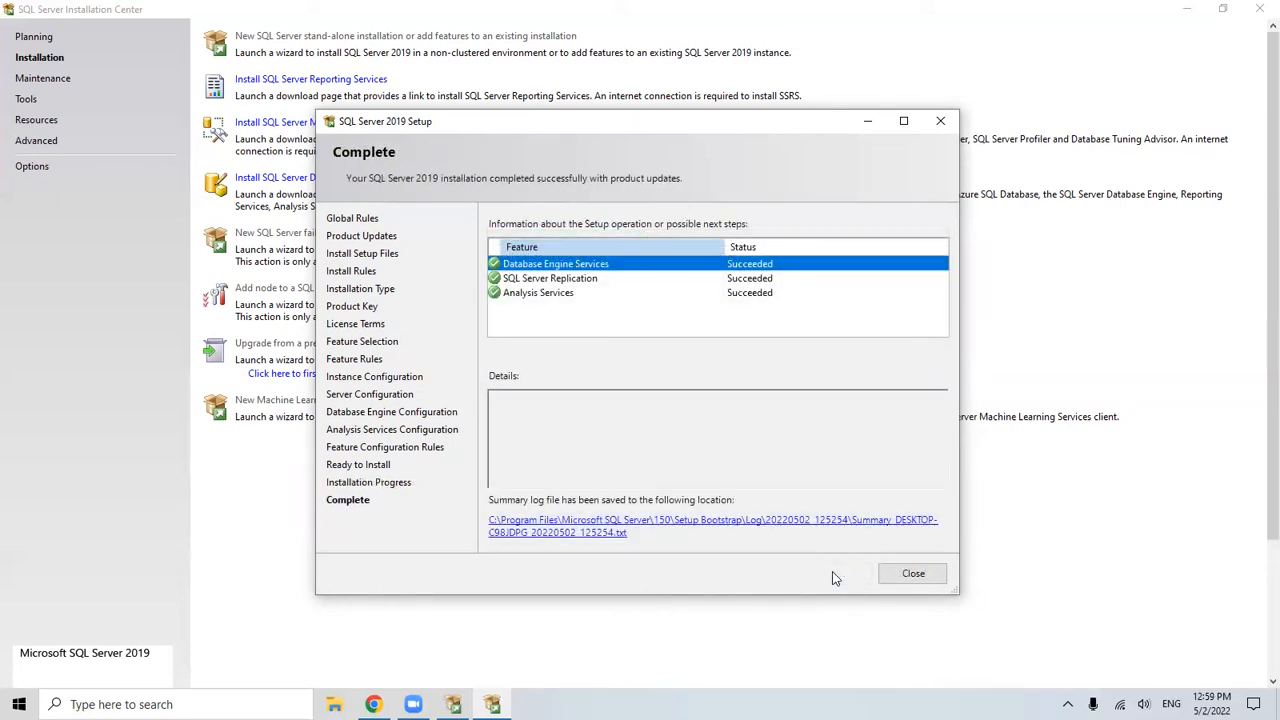
- Close the finished setup wizard, the SQL Server Installation Center and the browser
left_click(912, 573)
left_click(1250, 18)
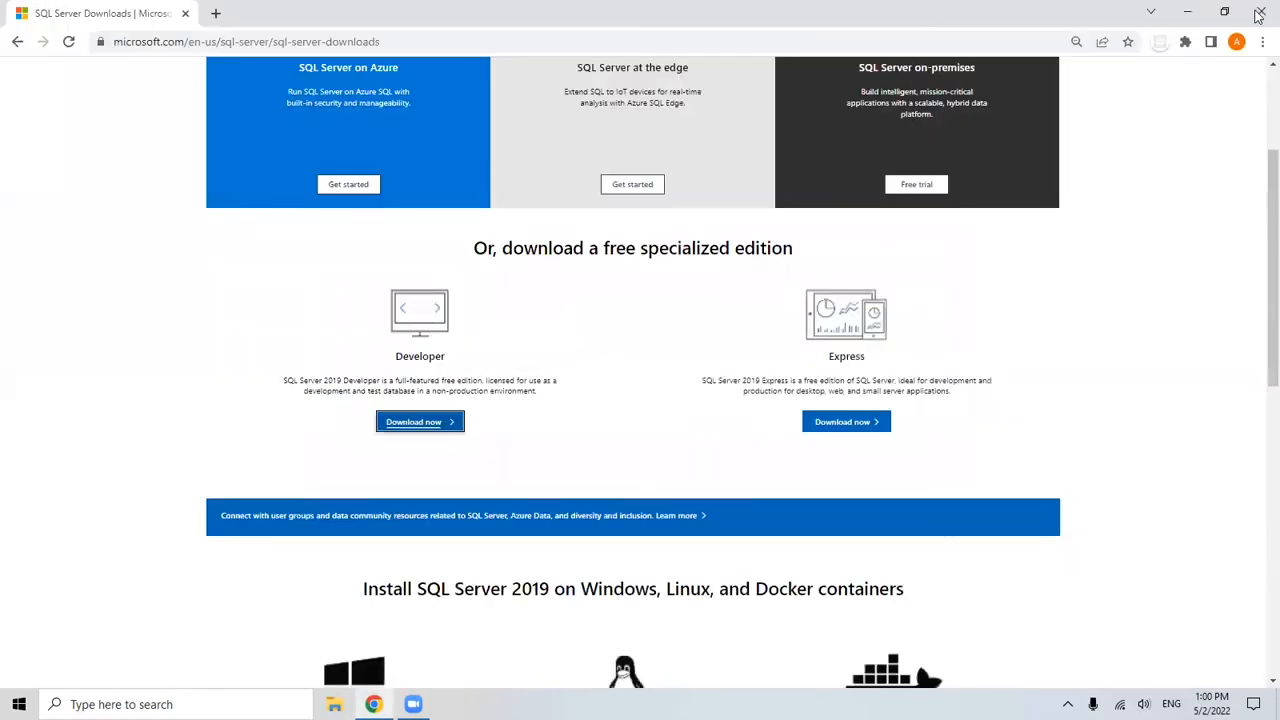
left_click(1262, 14)
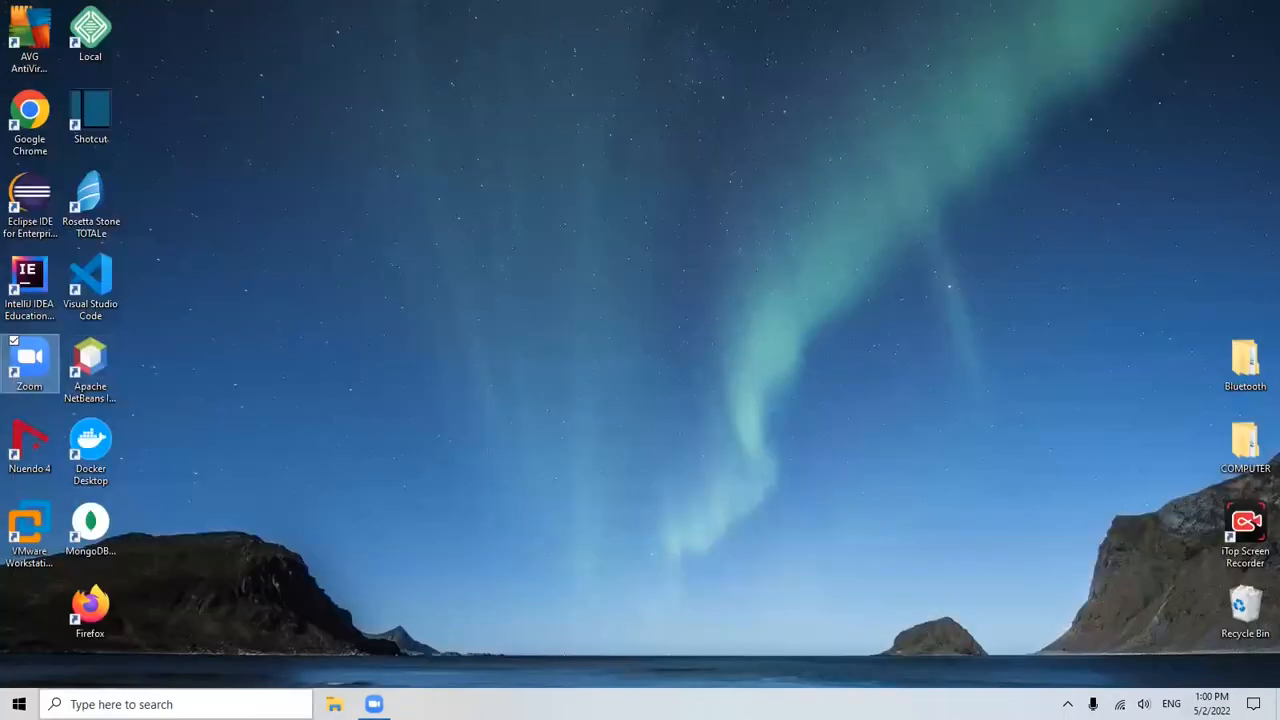
- Open SQL Server Management Studio and connect to the local Database Engine with SQL Server Authentication, login sa and the account password
left_click(126, 700)
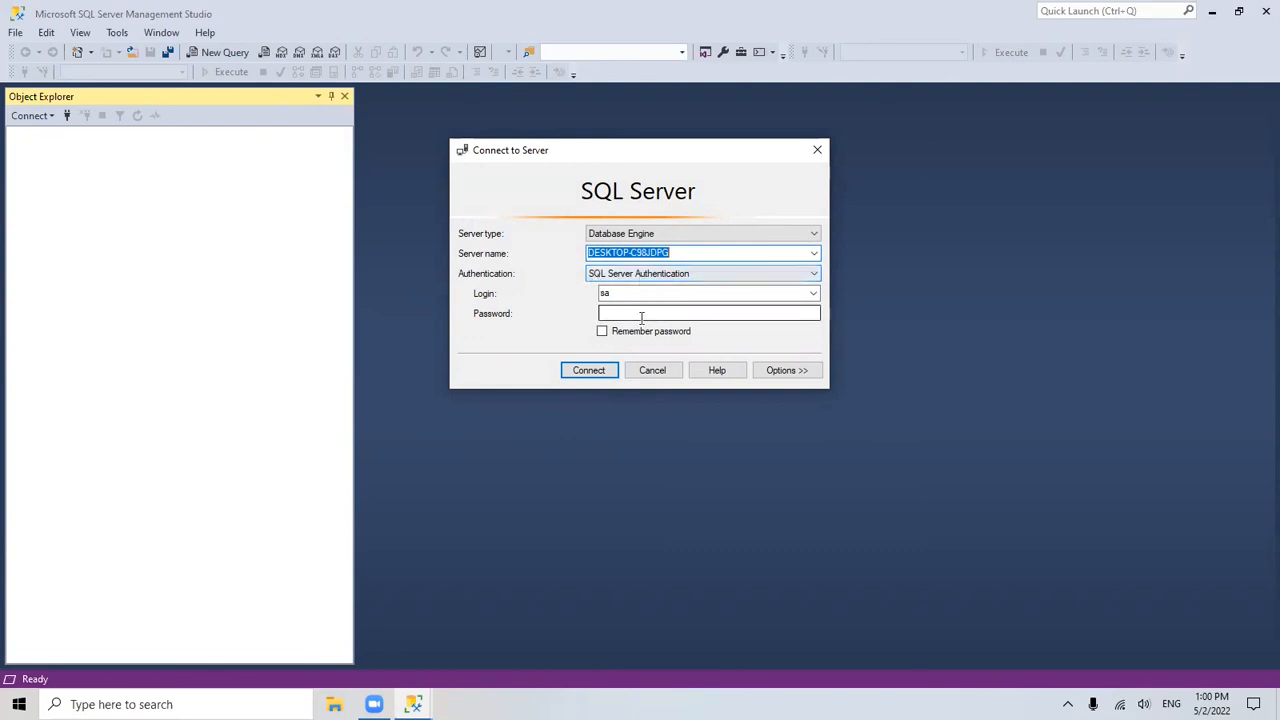
left_click(637, 310)
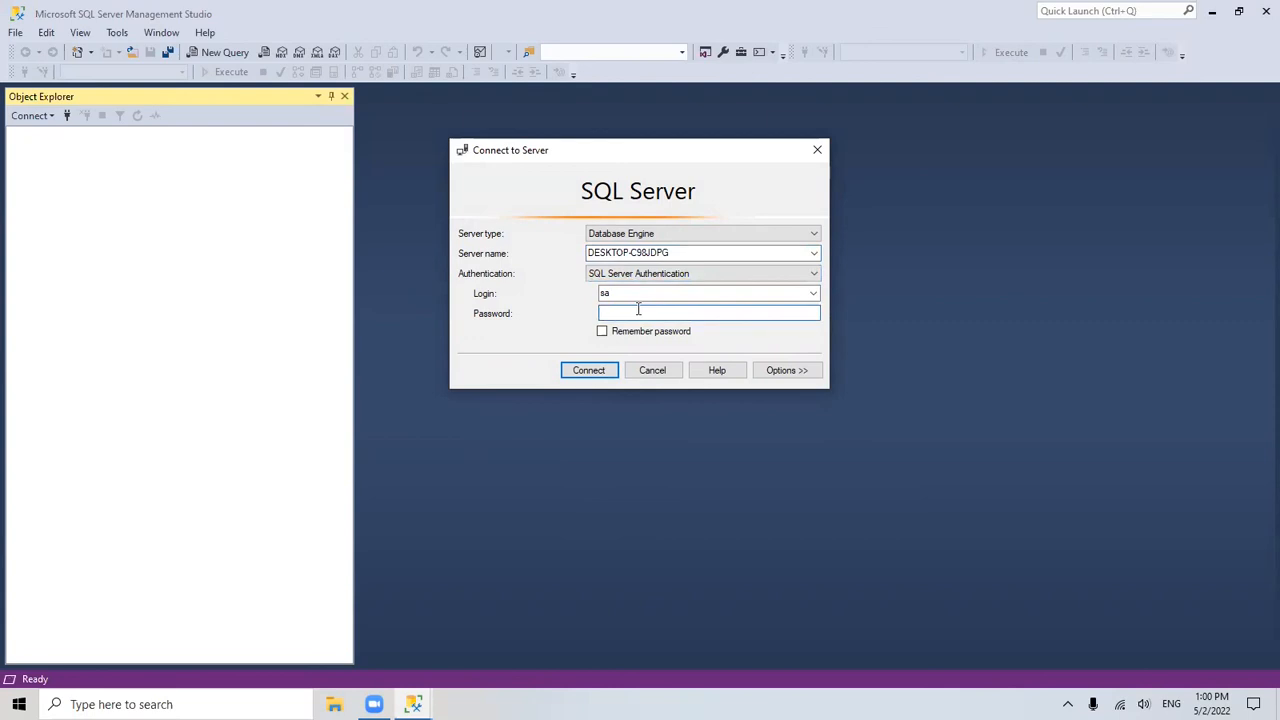
key("Return")
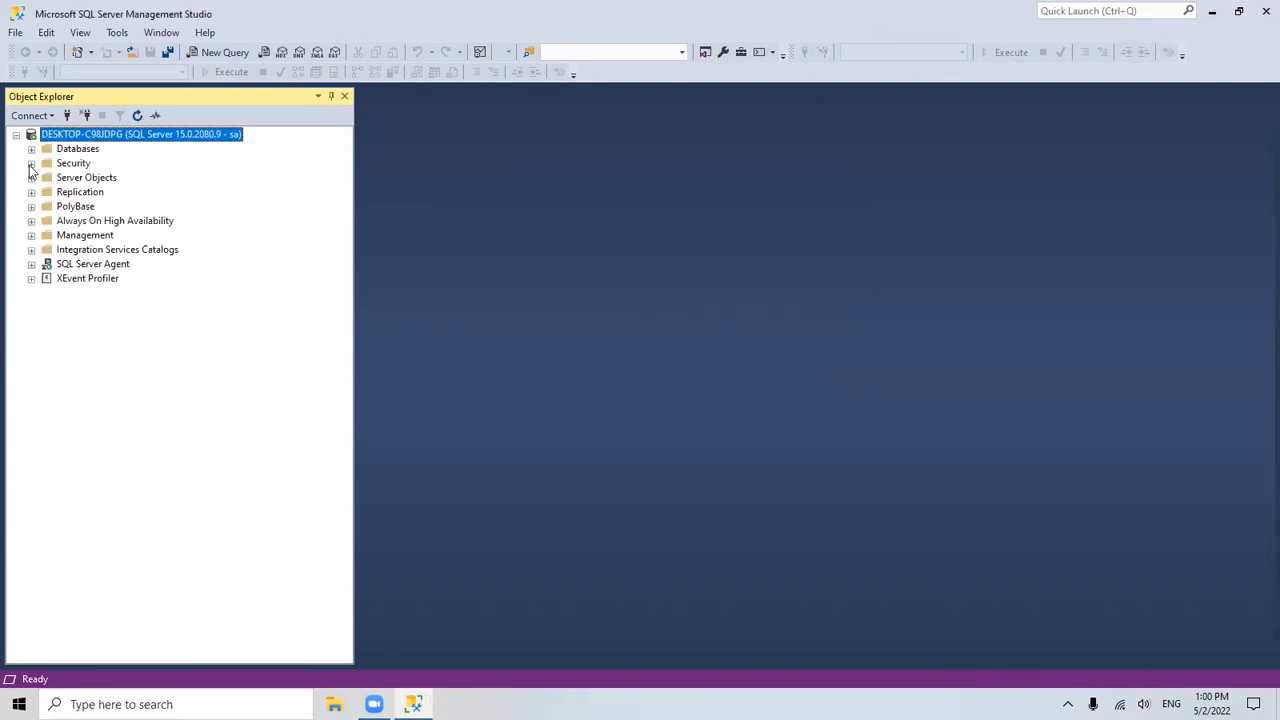